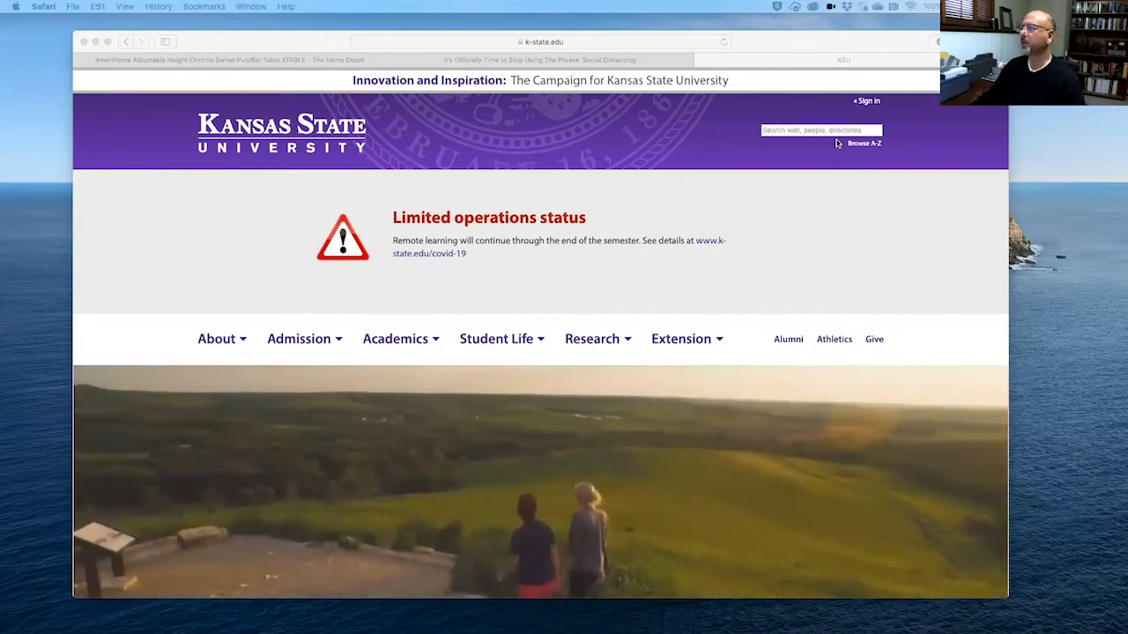
# Step: Open the K-State Connect dashboard from the sign-in links on the university home page
pyautogui.click(868, 103)
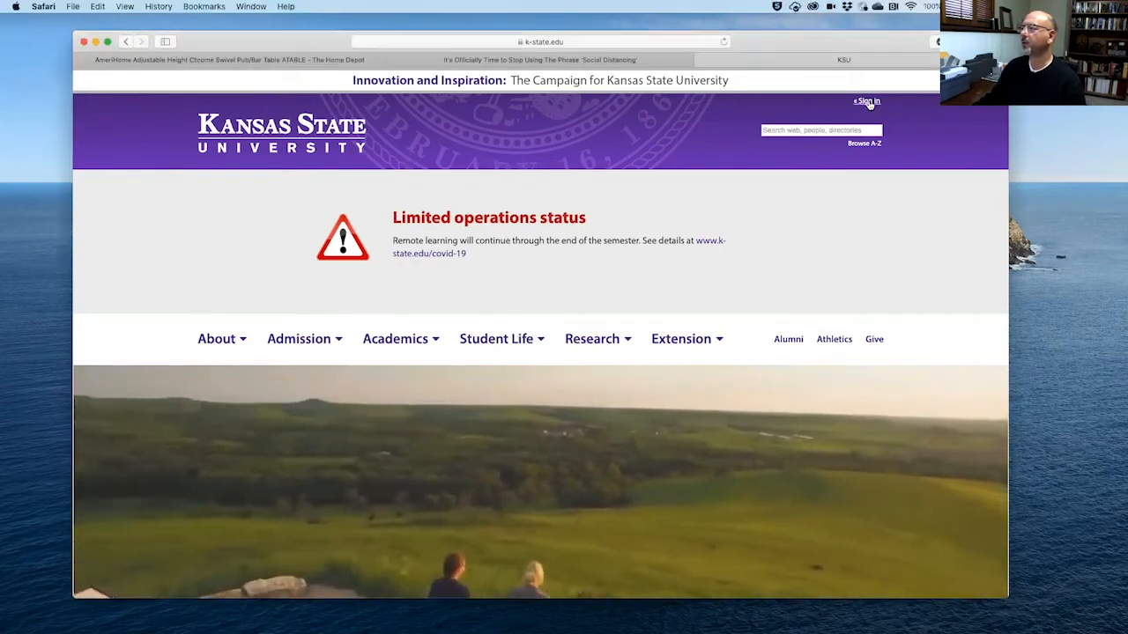
pyautogui.click(868, 103)
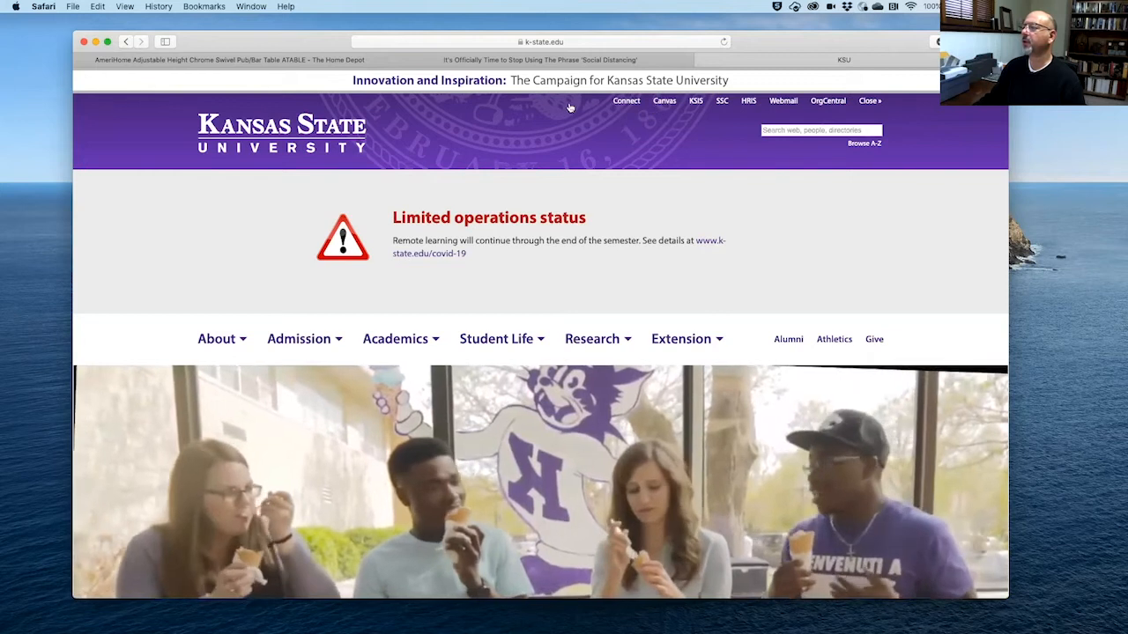
pyautogui.click(628, 101)
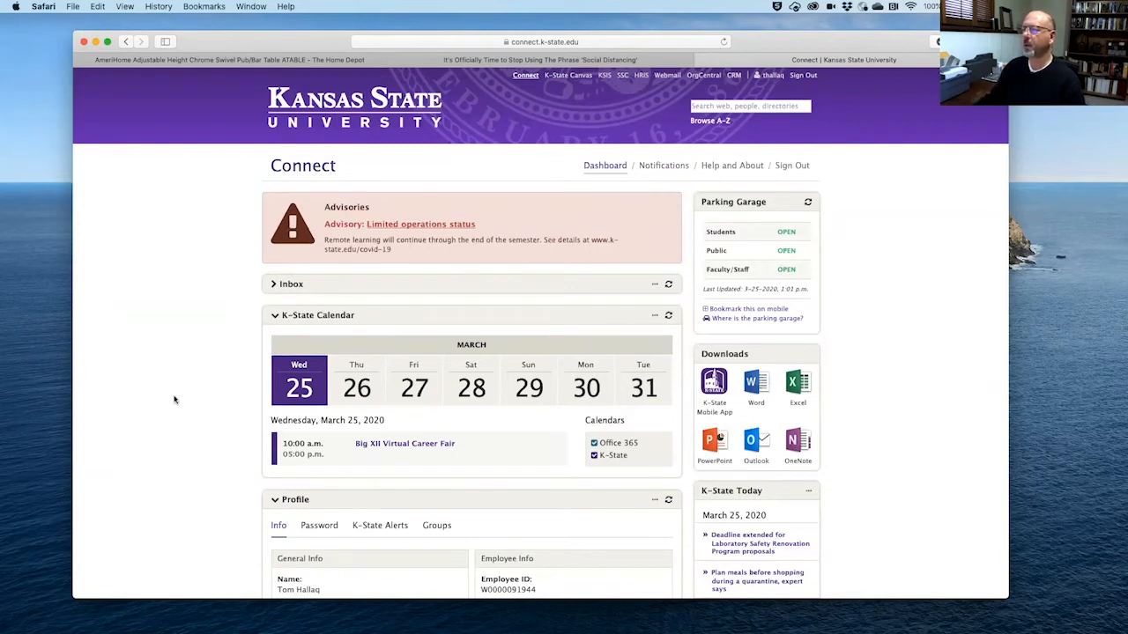
# Step: Start scheduling a hosted meeting from the Zoom – Video Conferencing section of the Connect dashboard
pyautogui.scroll(-5, 226, 479)
pyautogui.scroll(-10, 227, 483)
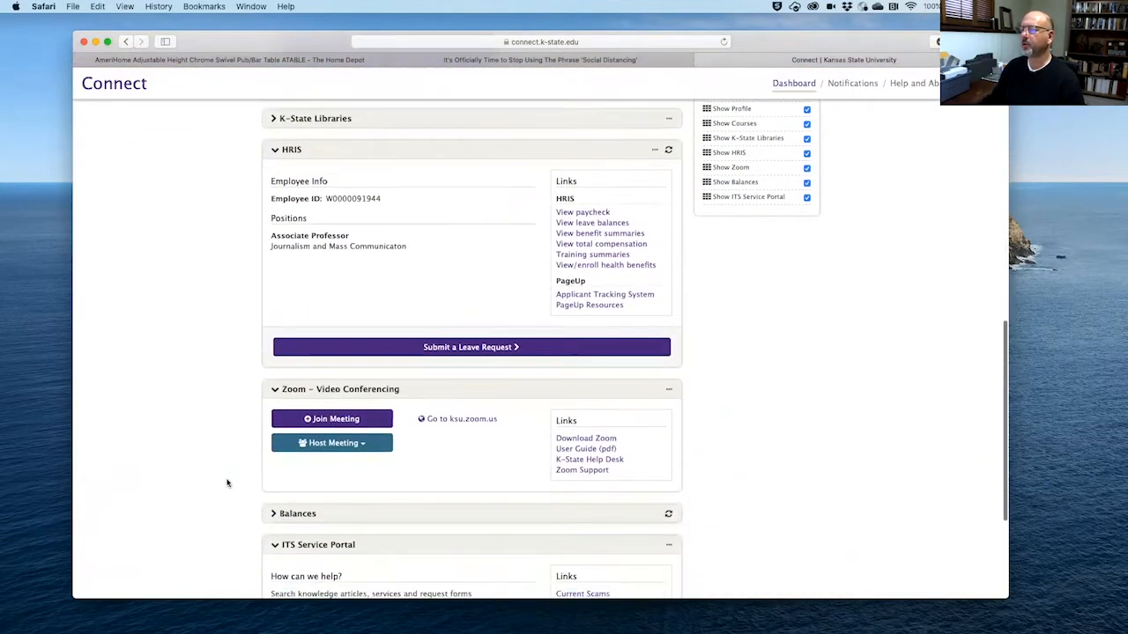
pyautogui.scroll(-2, 227, 483)
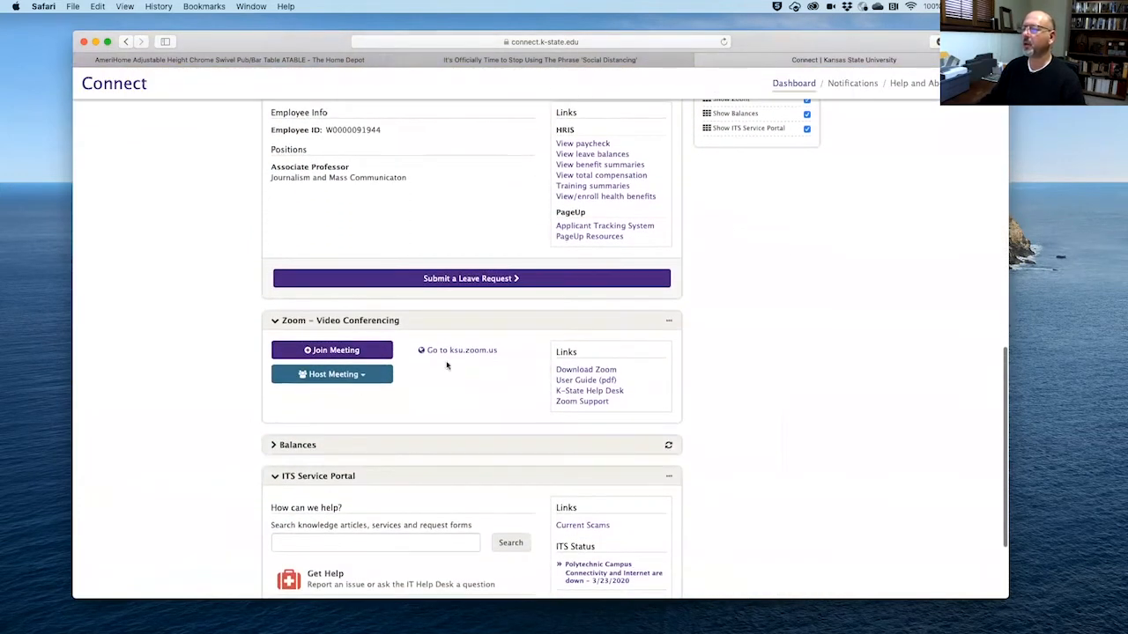
pyautogui.scroll(-1, 230, 425)
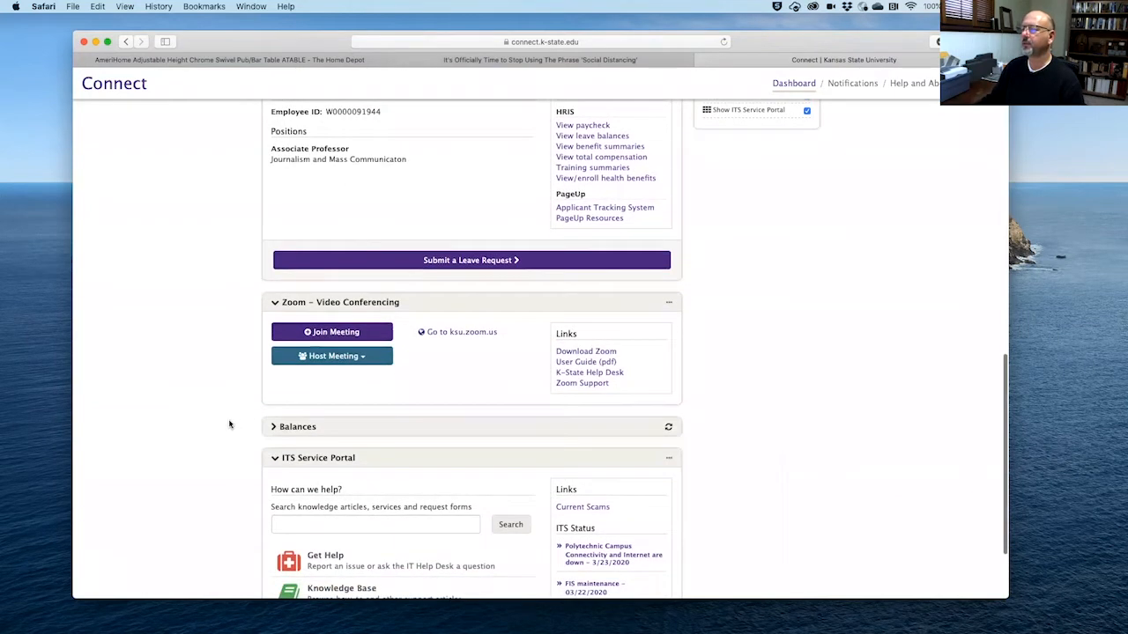
pyautogui.click(352, 359)
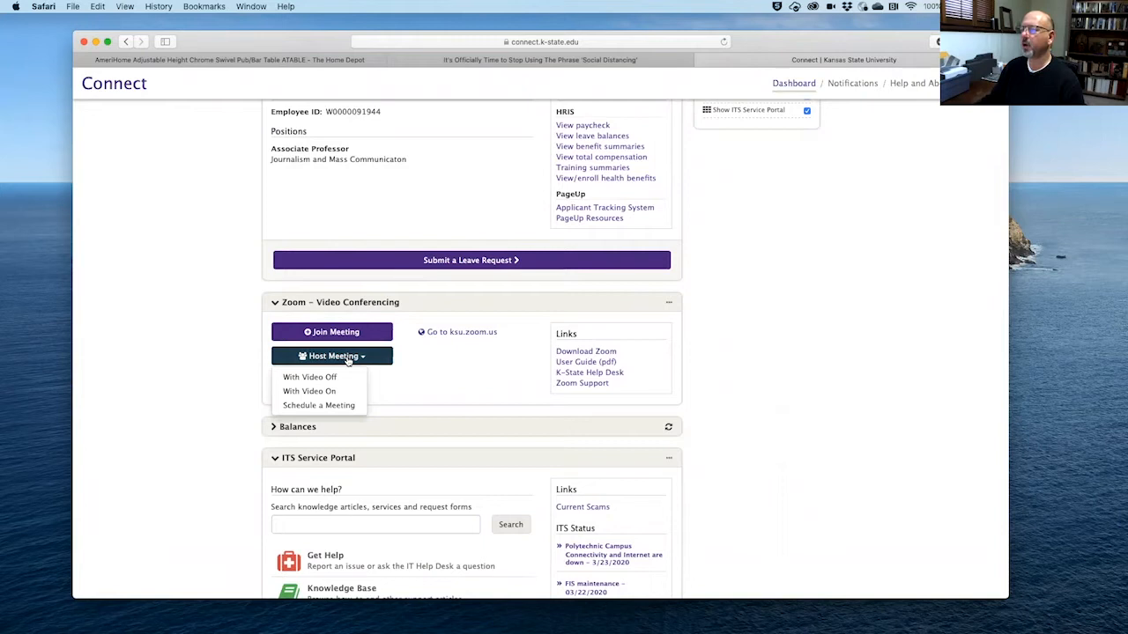
pyautogui.click(334, 406)
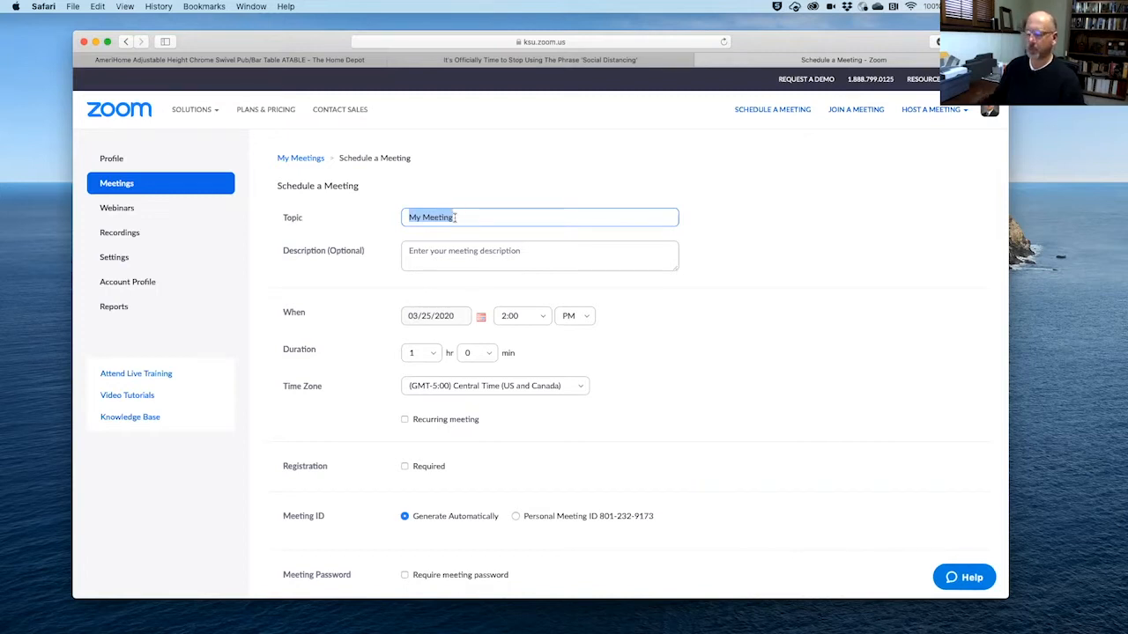
# Step: Replace the meeting topic with the interviewee's first name in possessive form followed by "interview test mtg"
pyautogui.write('Bo')
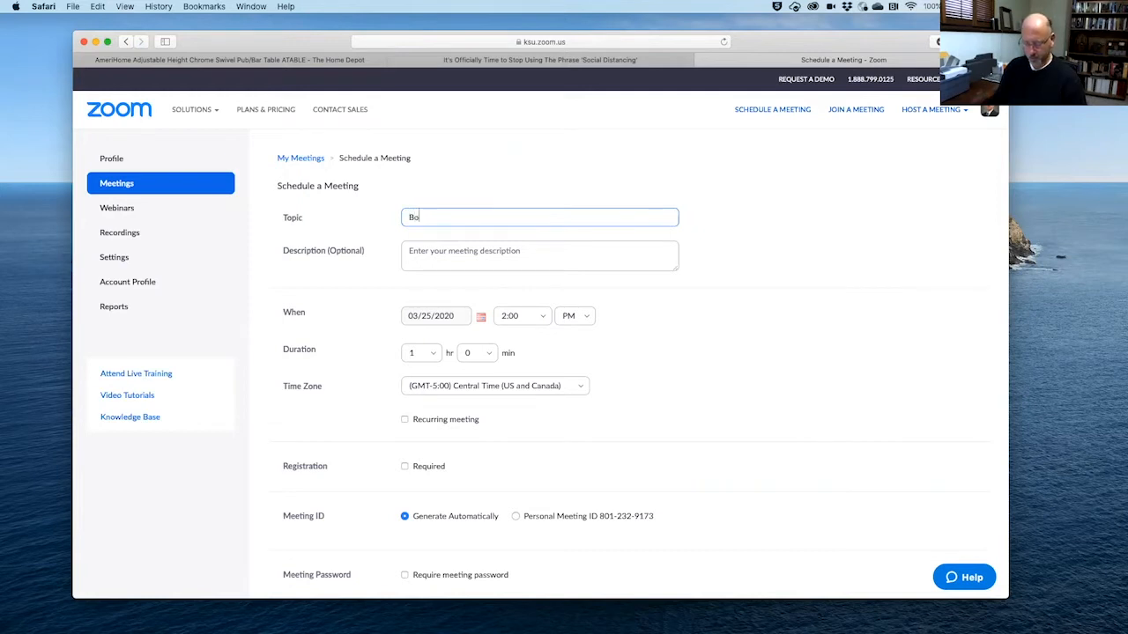
pyautogui.write("b's interview test mtg")
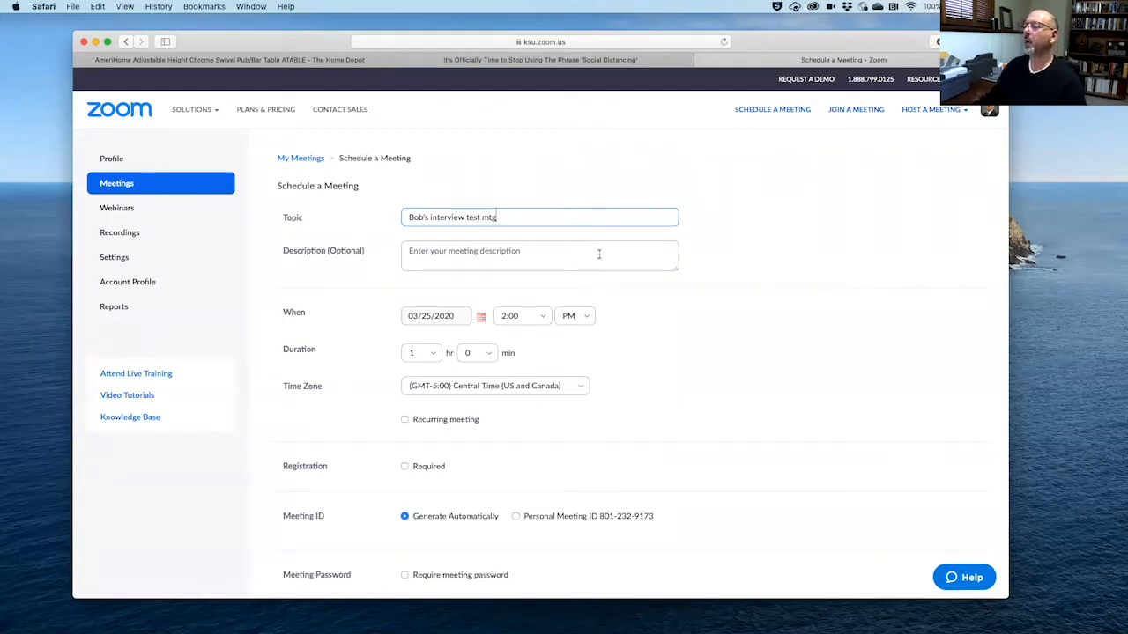
pyautogui.click(655, 307)
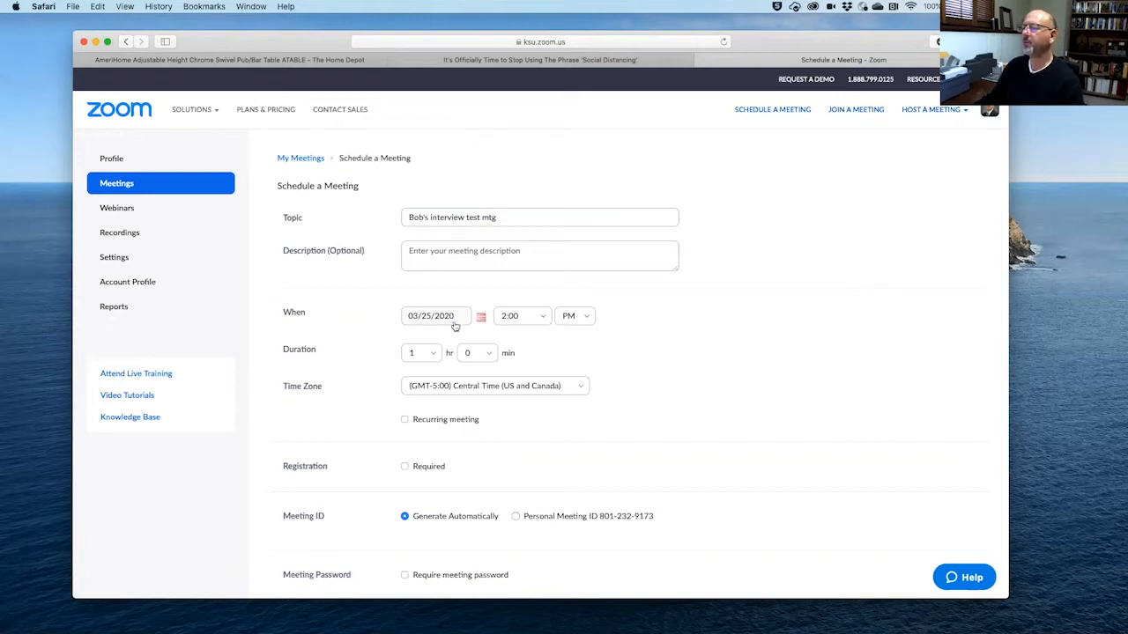
# Step: Examine the available start times, the AM/PM choice and the duration minutes for the meeting without changing them
pyautogui.click(539, 319)
pyautogui.scroll(-5, 512, 421)
pyautogui.scroll(-5, 512, 421)
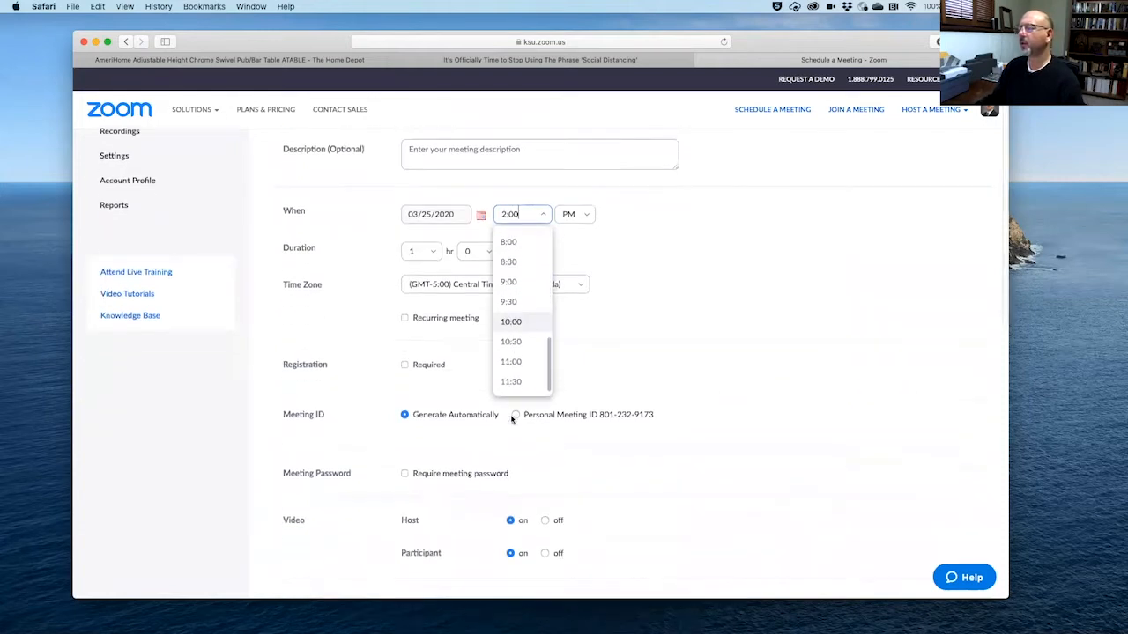
pyautogui.scroll(8, 512, 420)
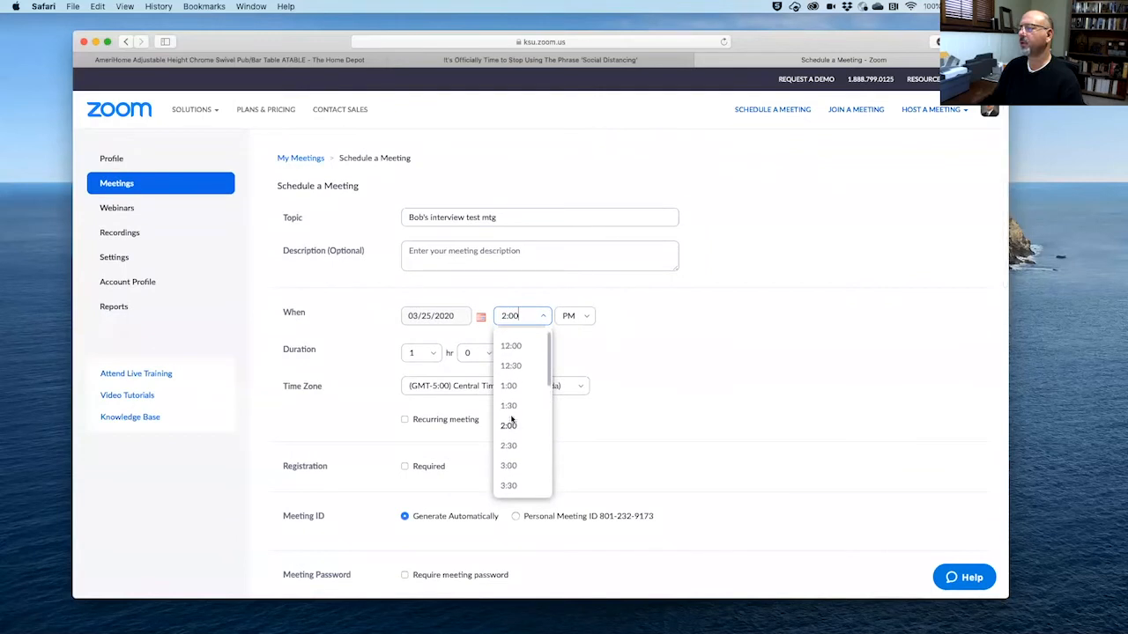
pyautogui.click(586, 316)
pyautogui.click(588, 316)
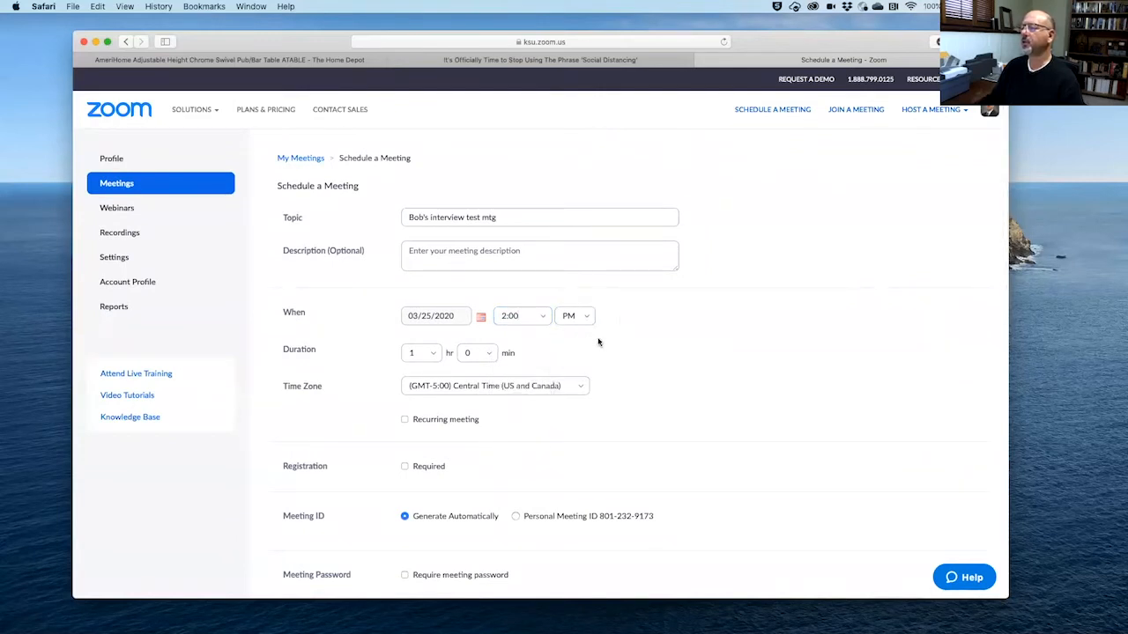
pyautogui.click(491, 356)
pyautogui.click(491, 356)
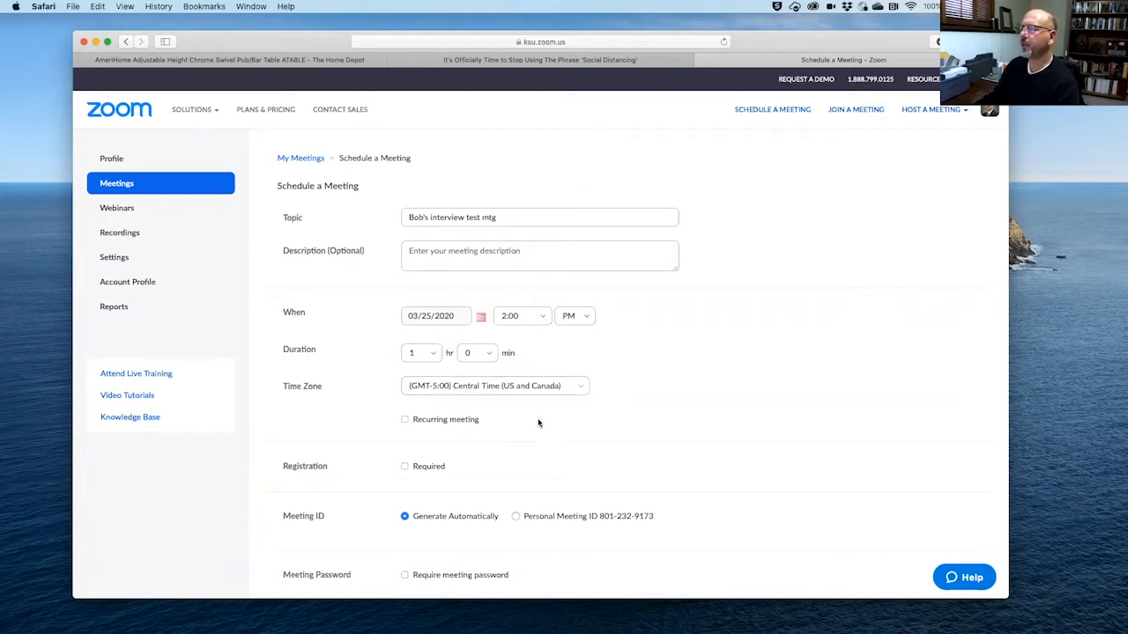
# Step: Save the scheduled meeting with the preset registration, meeting ID, password, video, audio and meeting options
pyautogui.scroll(-1, 538, 423)
pyautogui.scroll(-2, 539, 423)
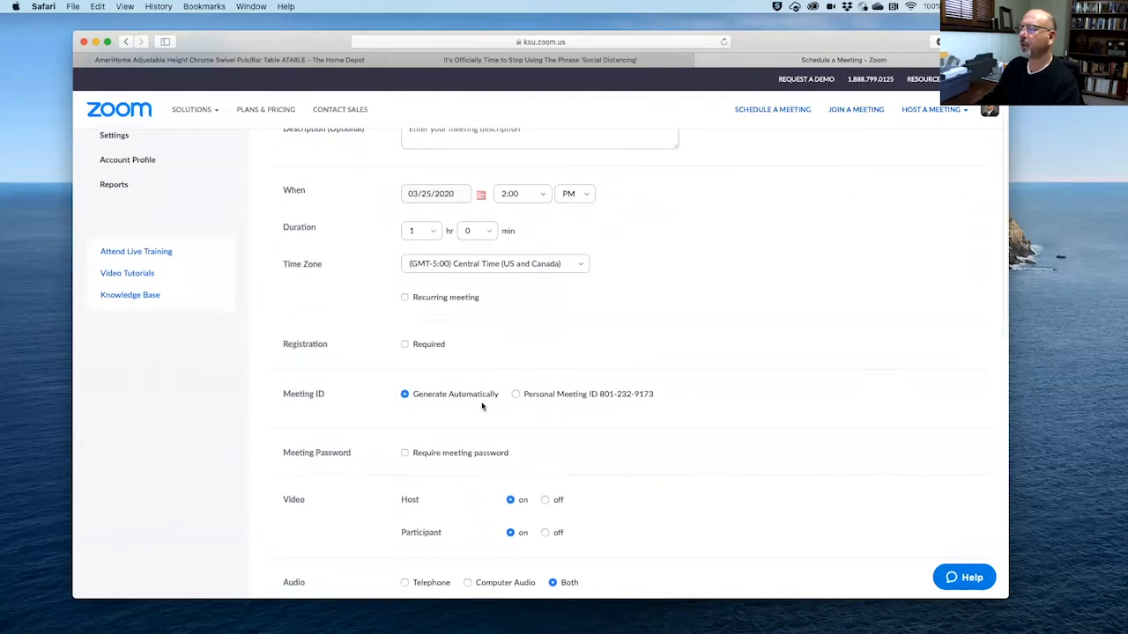
pyautogui.scroll(-1, 481, 406)
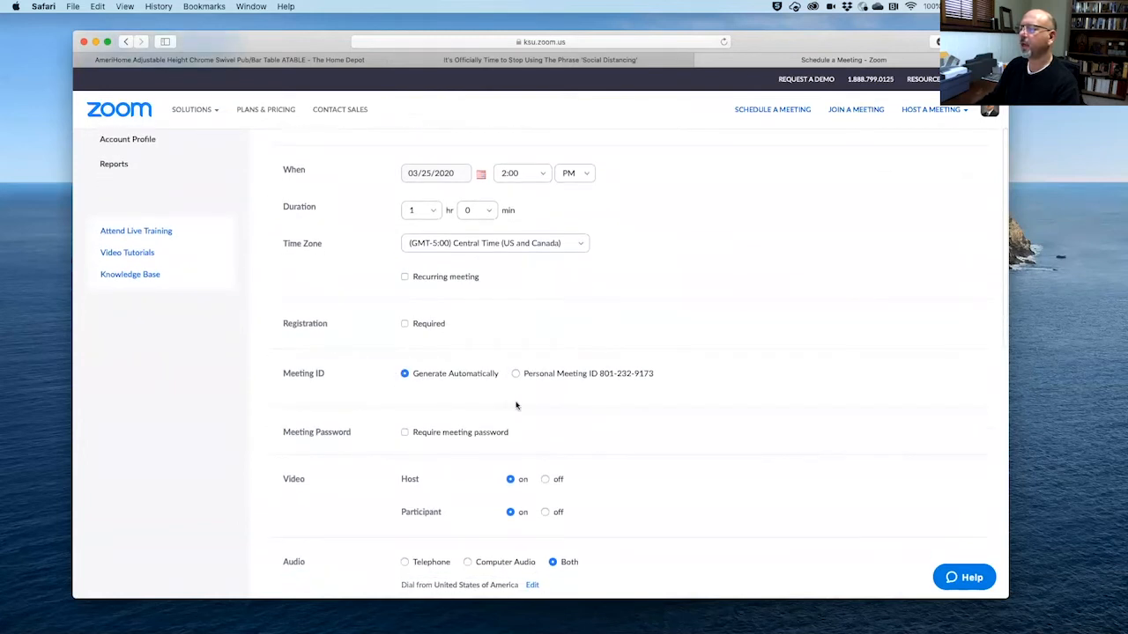
pyautogui.scroll(-2, 517, 406)
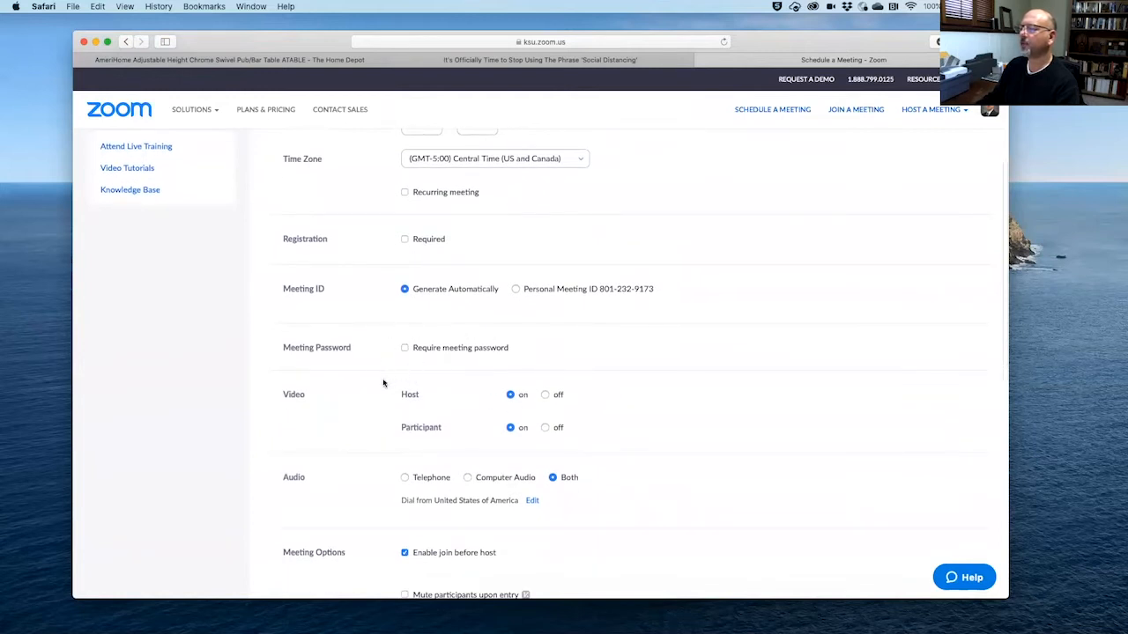
pyautogui.scroll(-2, 383, 383)
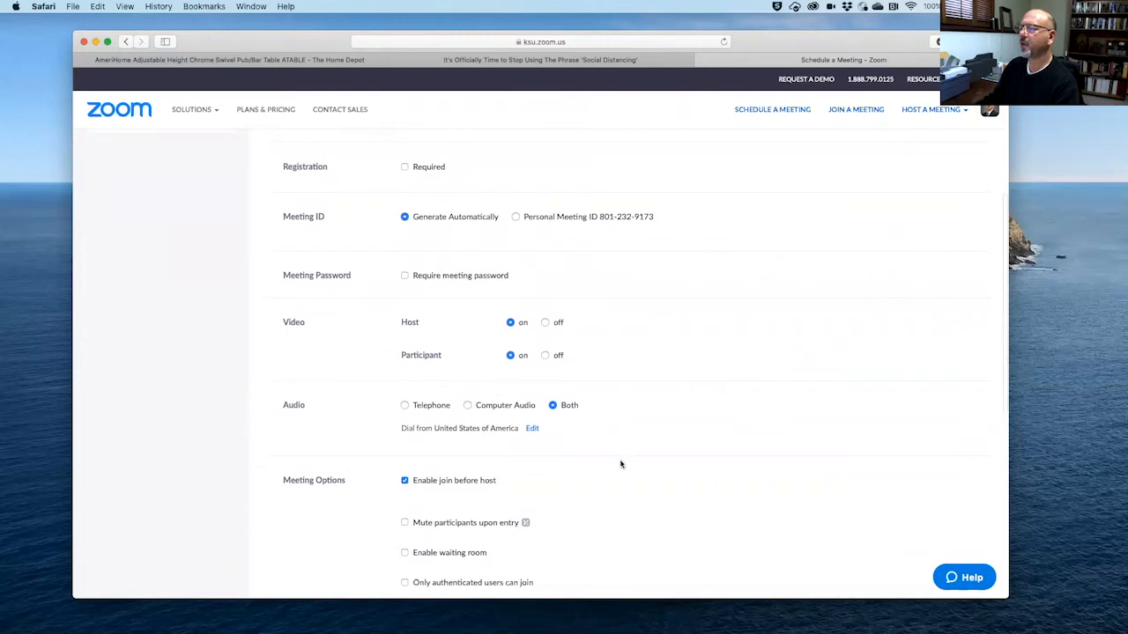
pyautogui.scroll(-2, 620, 464)
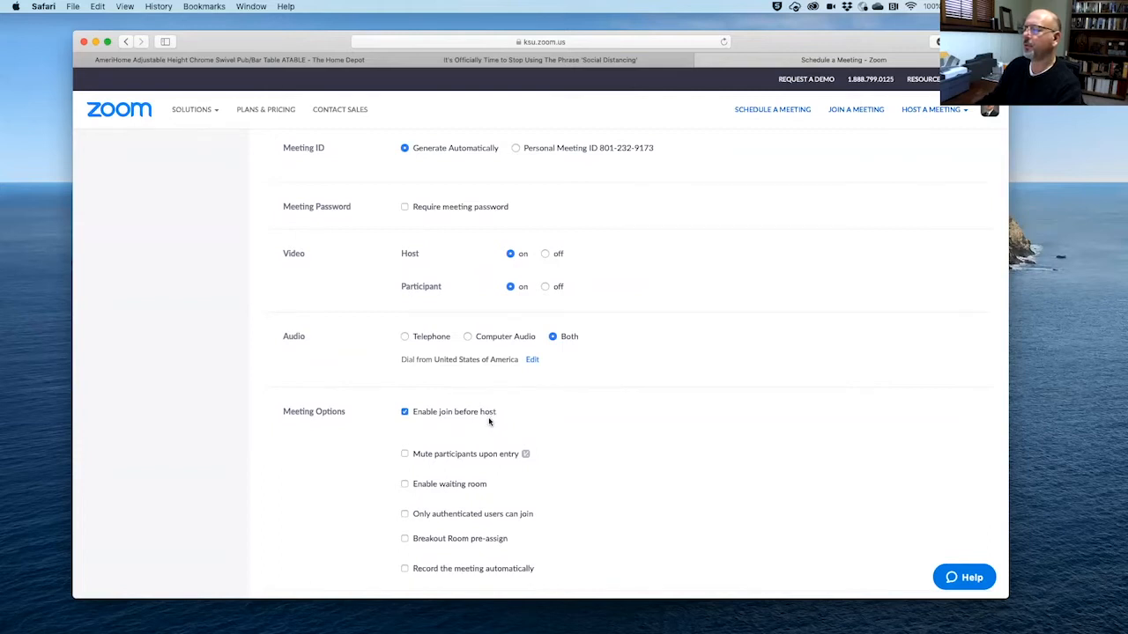
pyautogui.scroll(-3, 521, 426)
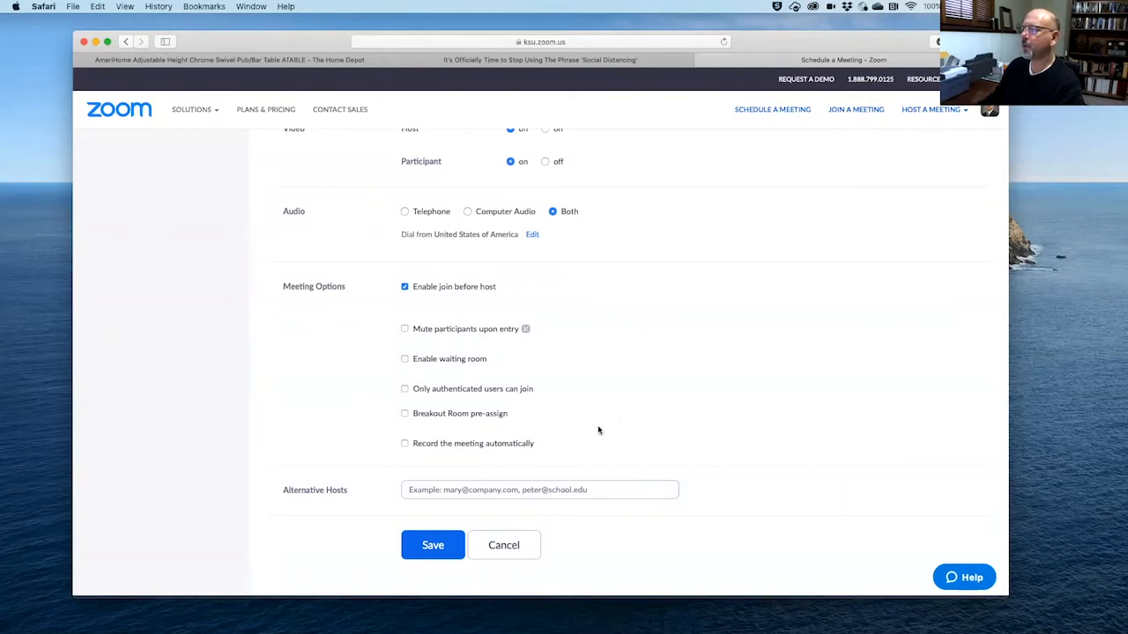
pyautogui.scroll(1, 563, 335)
pyautogui.scroll(-2, 564, 335)
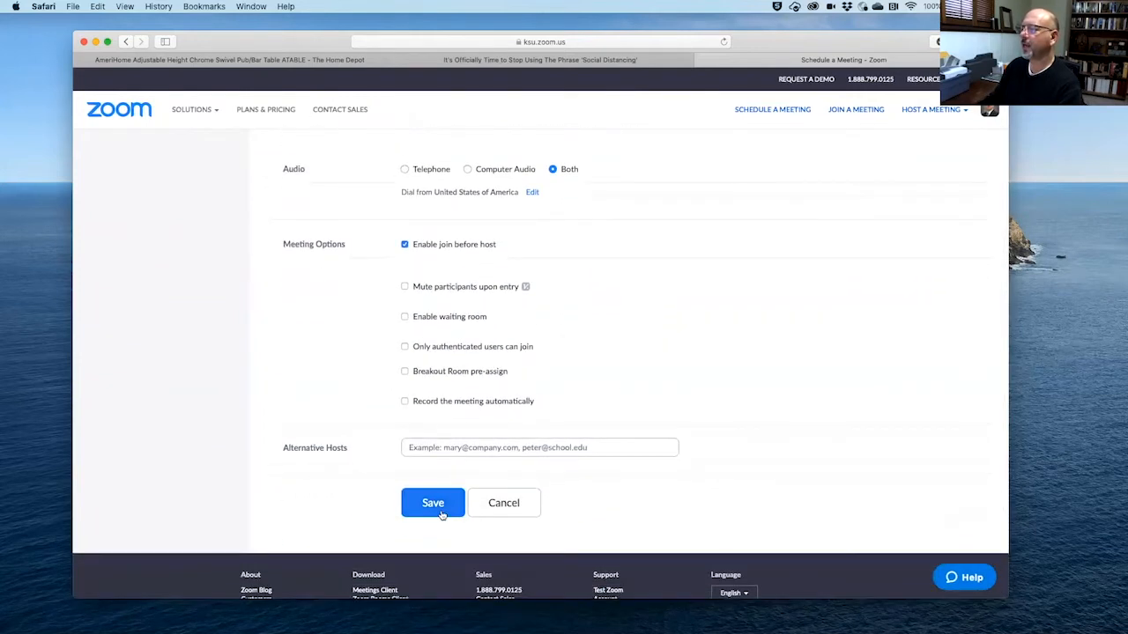
pyautogui.click(433, 506)
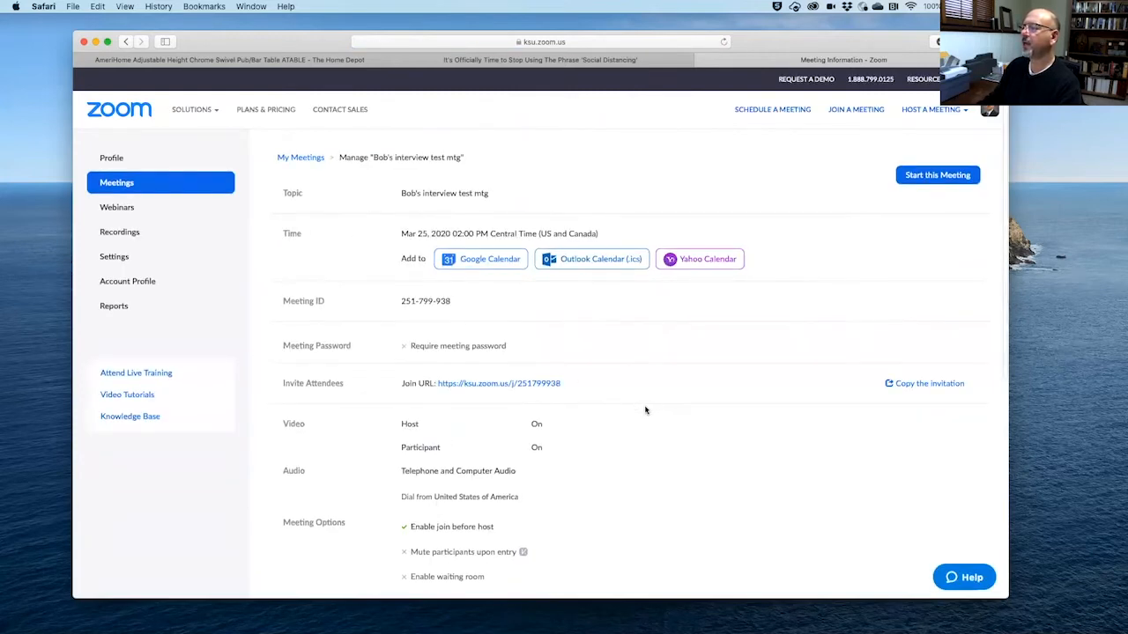
# Step: Review the meeting's invitation text, copy the whole invitation to the clipboard and close the invitation dialog
pyautogui.scroll(-5, 645, 410)
pyautogui.scroll(5, 645, 410)
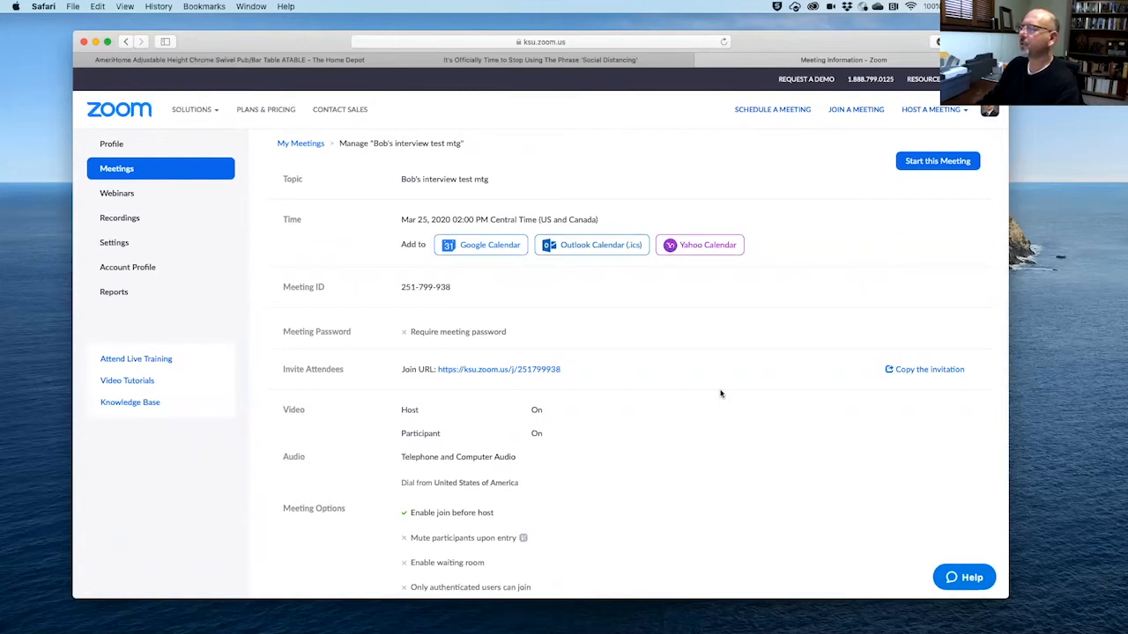
pyautogui.click(917, 372)
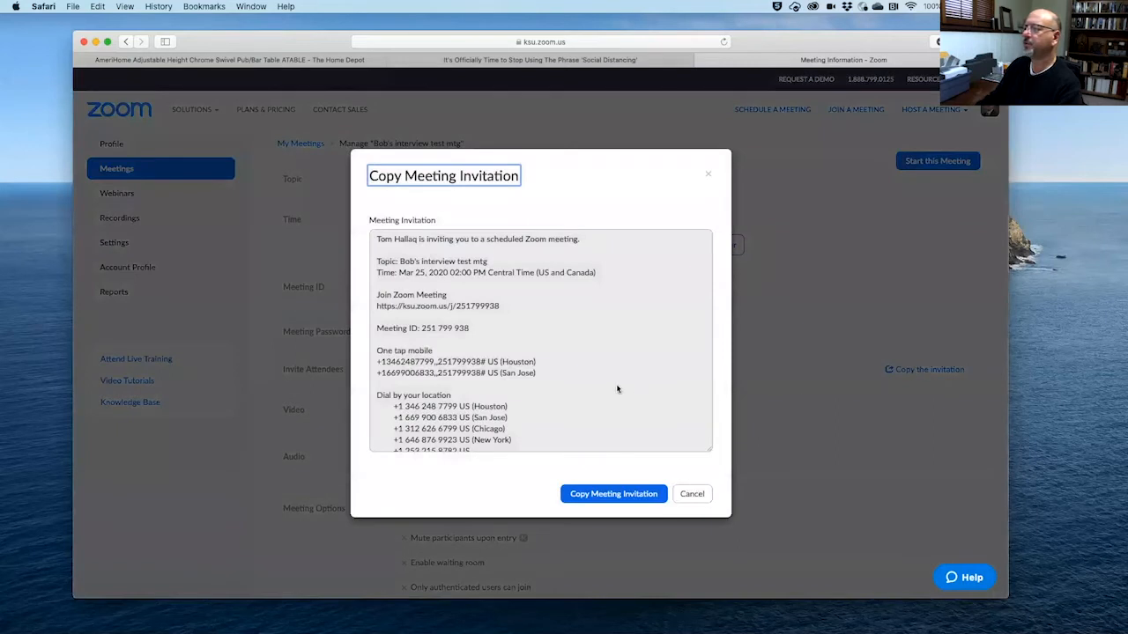
pyautogui.scroll(-3, 553, 382)
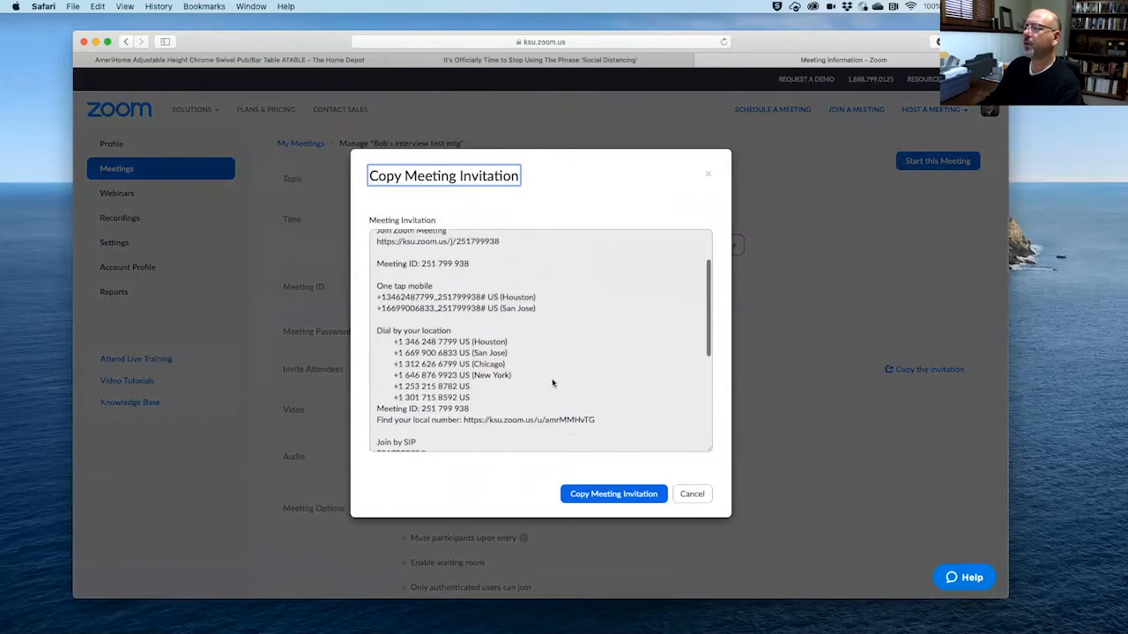
pyautogui.scroll(-2, 563, 393)
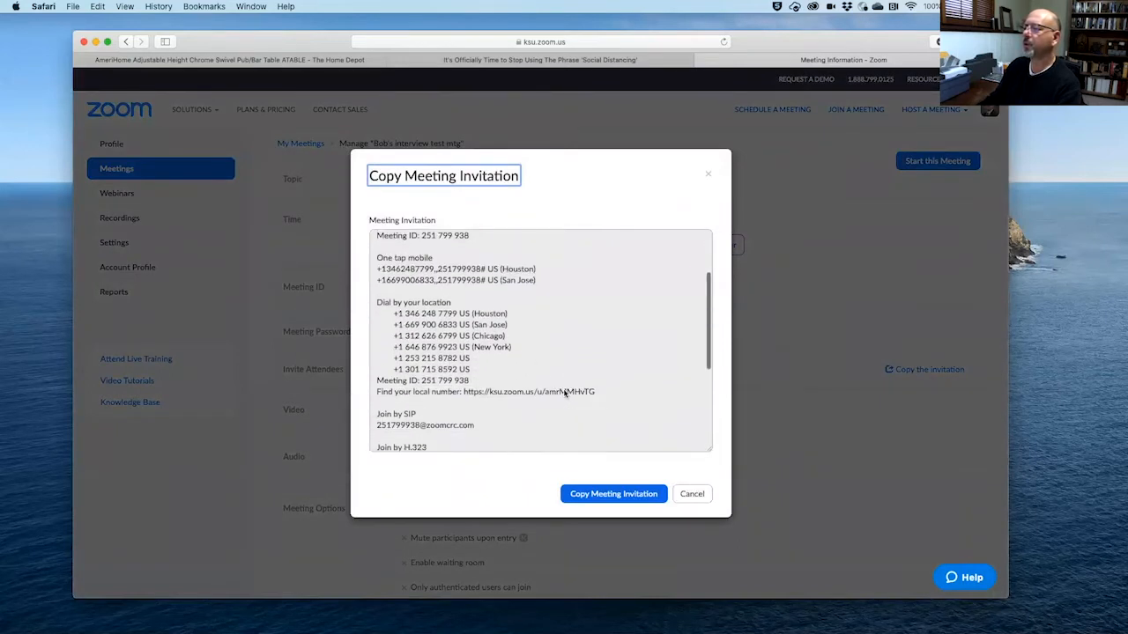
pyautogui.scroll(3, 560, 391)
pyautogui.scroll(3, 542, 361)
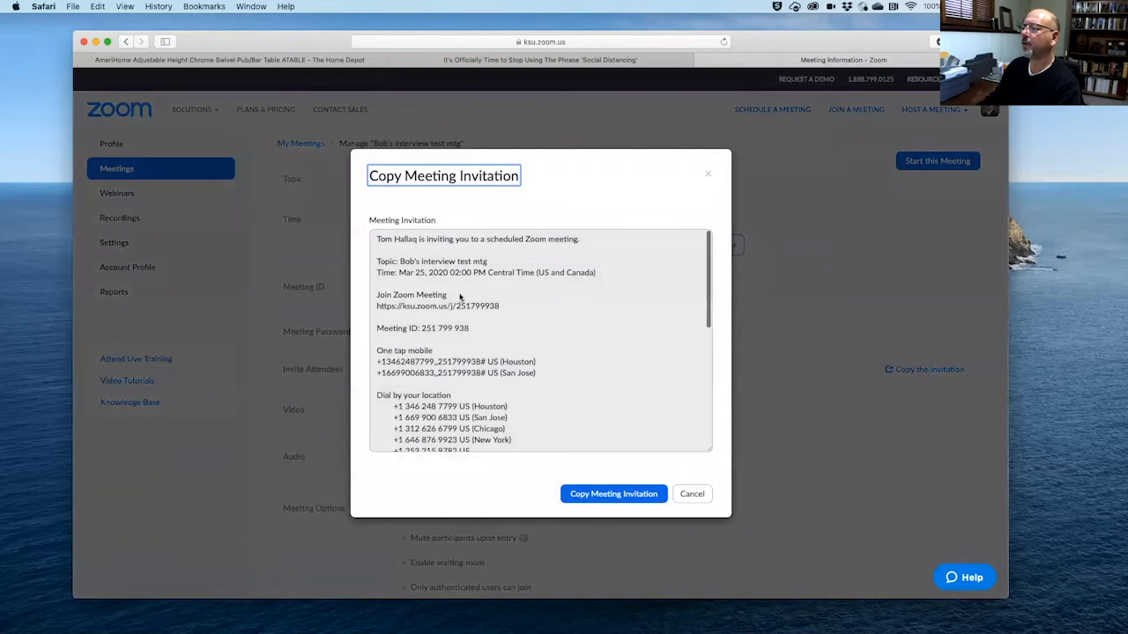
pyautogui.scroll(-10, 560, 336)
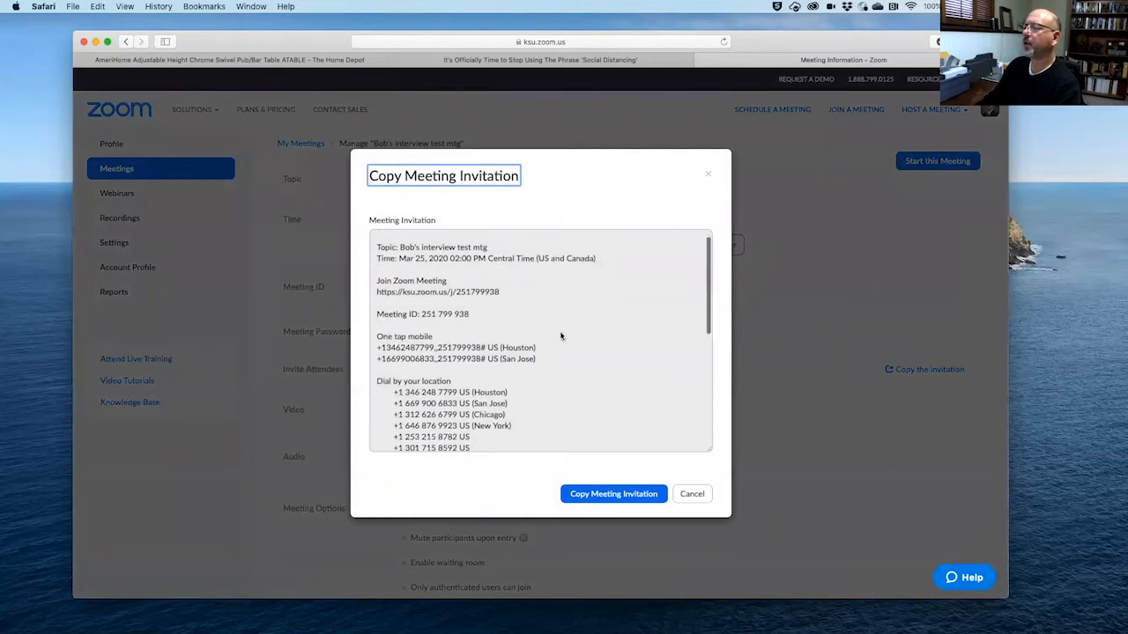
pyautogui.scroll(-5, 561, 336)
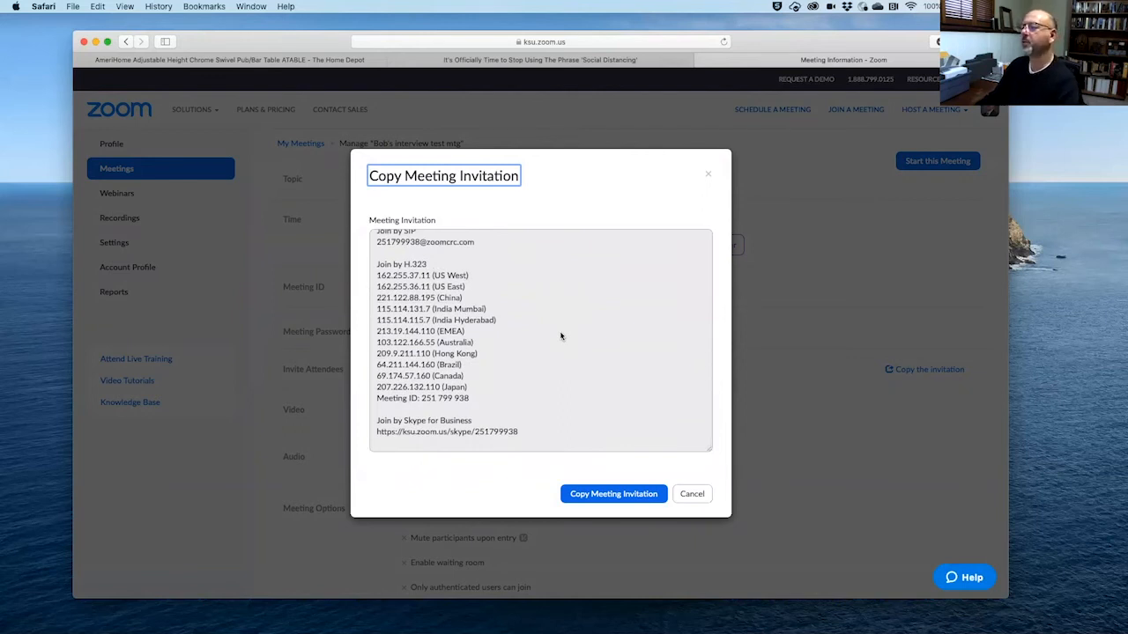
pyautogui.scroll(15, 566, 347)
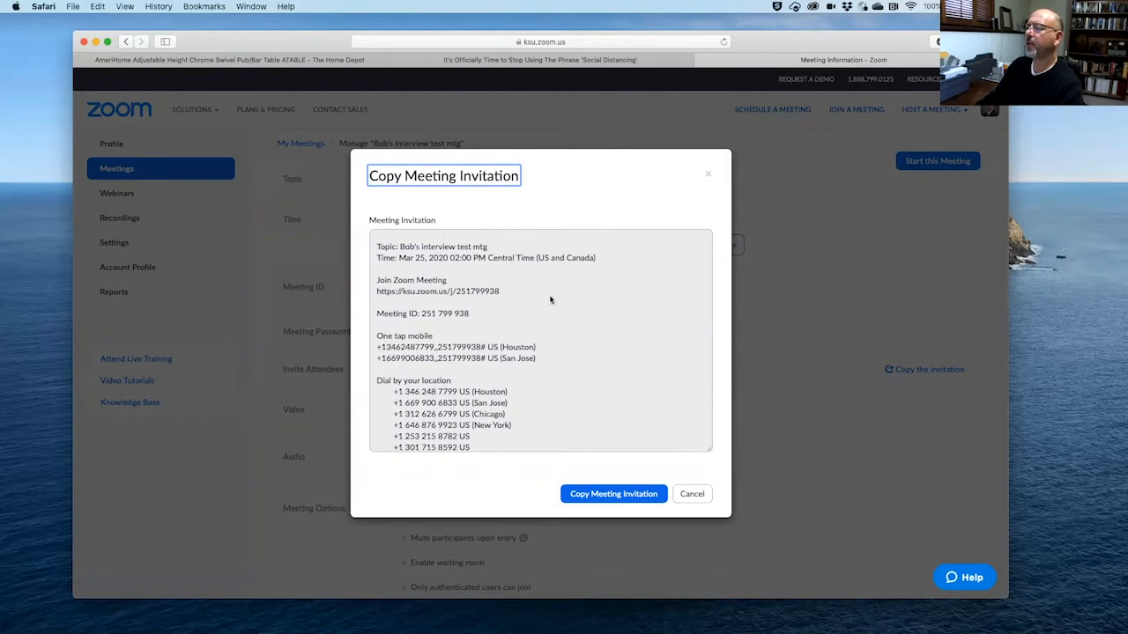
pyautogui.click(598, 498)
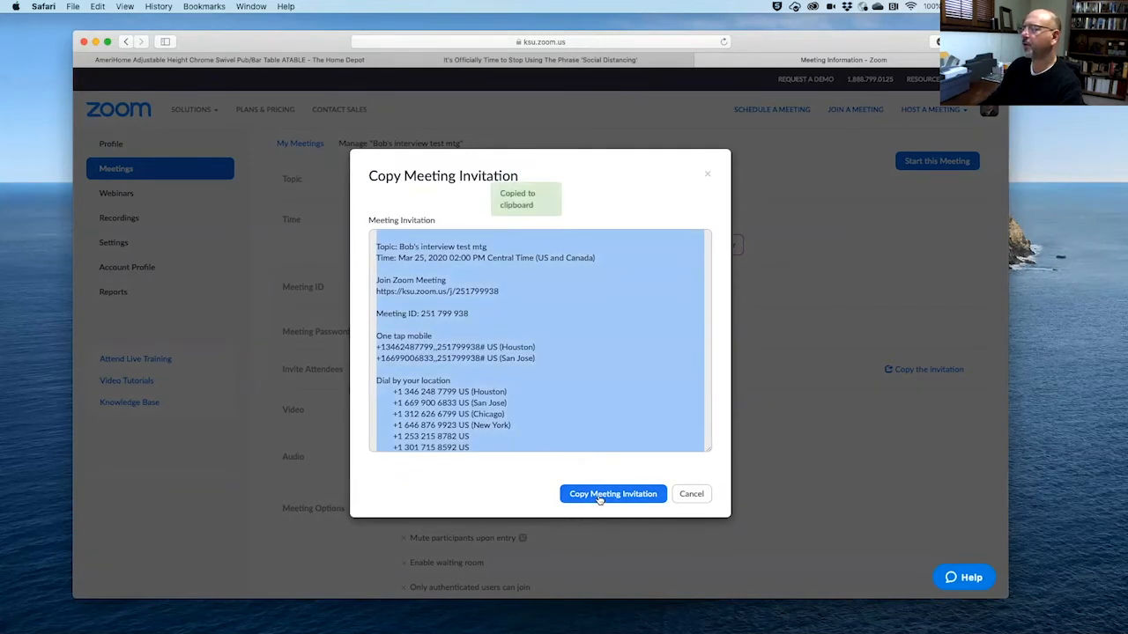
pyautogui.click(692, 494)
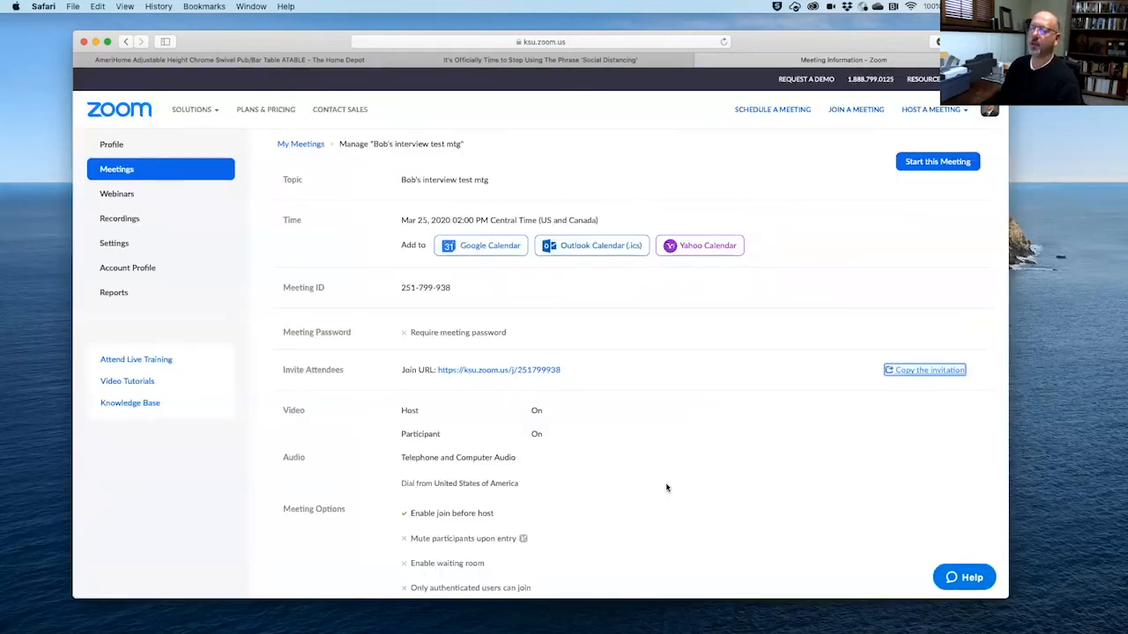